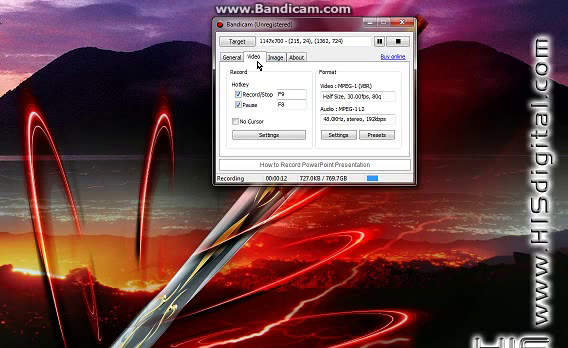
# Check the primary device list and keep Win7 Sound (WASAPI) as Bandicam's primary recording device.
pyautogui.click(264, 134)
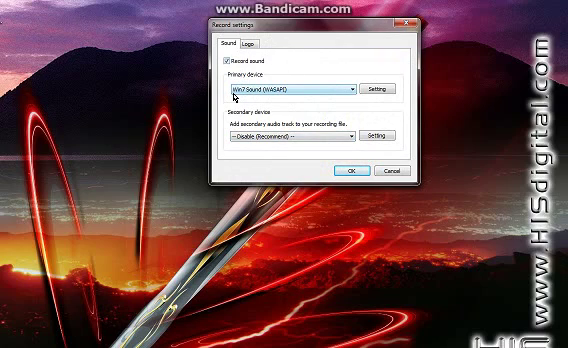
pyautogui.click(291, 92)
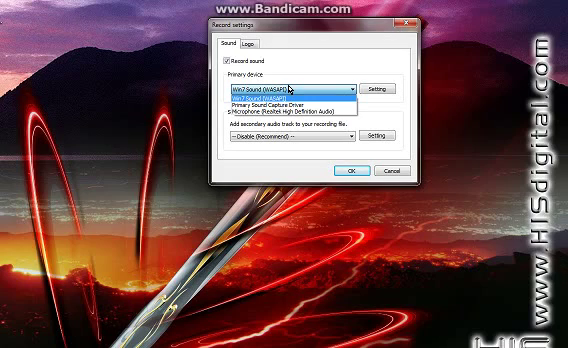
pyautogui.click(291, 91)
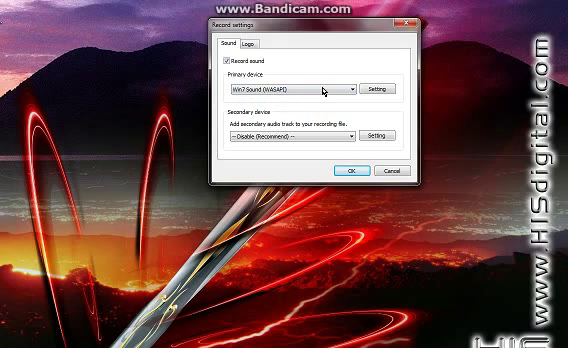
pyautogui.click(257, 91)
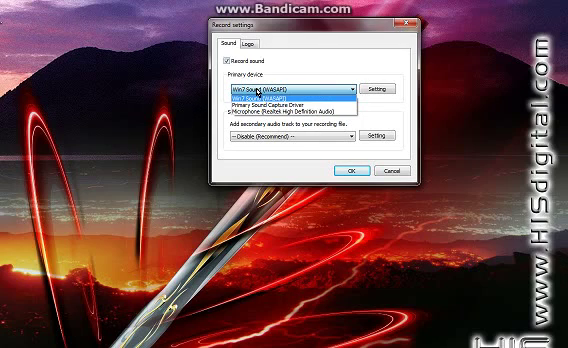
pyautogui.click(257, 95)
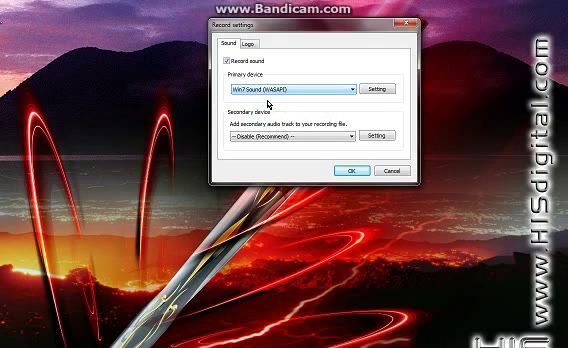
# Close Bandicam's sound settings and bring up Windows Recording devices with both windows visible.
pyautogui.click(351, 171)
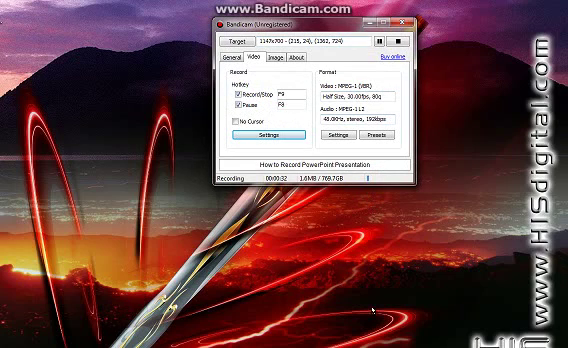
pyautogui.rightClick(470, 347)
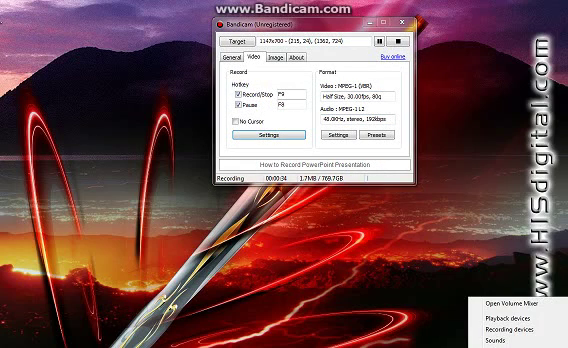
pyautogui.click(486, 330)
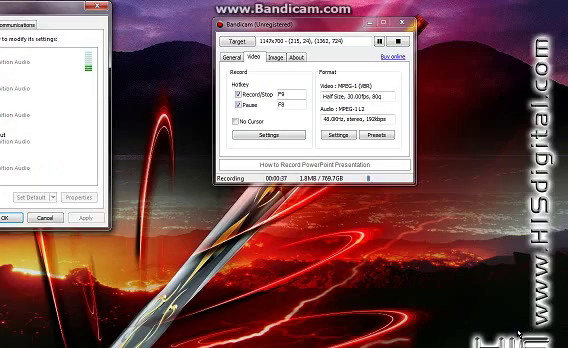
pyautogui.moveTo(48, 13)
pyautogui.mouseDown()
pyautogui.moveTo(298, 27)
pyautogui.moveTo(180, 38)
pyautogui.mouseUp()
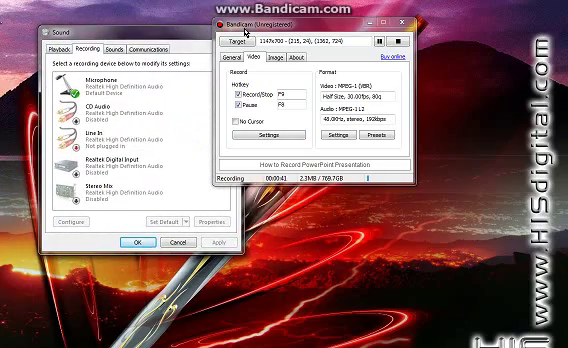
pyautogui.moveTo(246, 30); pyautogui.dragTo(367, 36)
pyautogui.moveTo(158, 30); pyautogui.dragTo(186, 54)
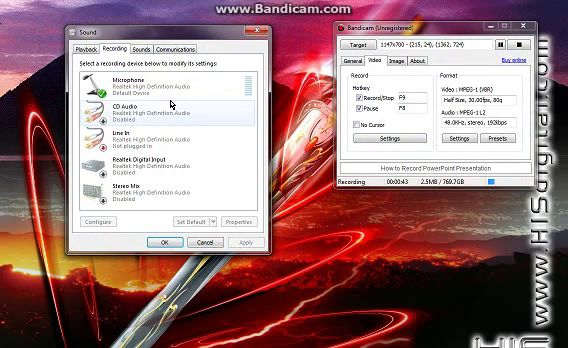
# Enable Listen to this device for the Microphone and close its properties.
pyautogui.click(108, 83)
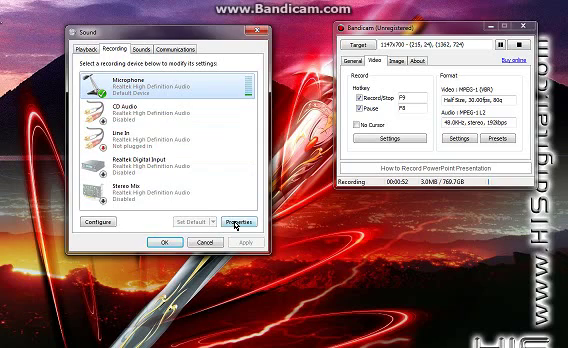
pyautogui.click(236, 223)
pyautogui.click(123, 87)
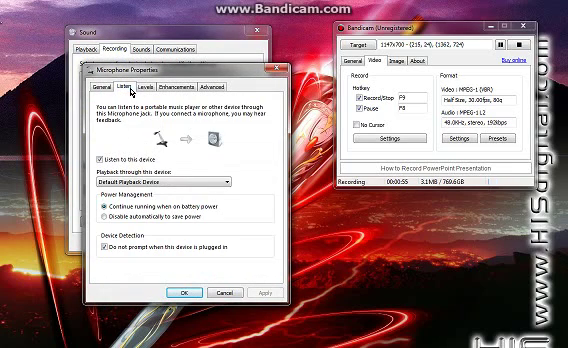
pyautogui.click(184, 293)
pyautogui.click(163, 243)
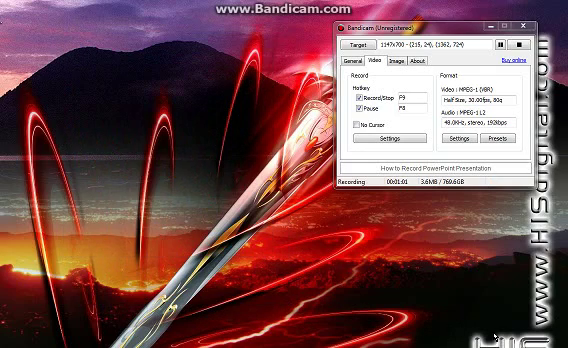
pyautogui.rightClick(470, 347)
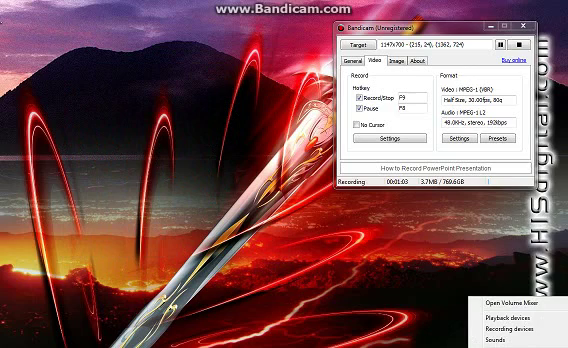
pyautogui.click(507, 317)
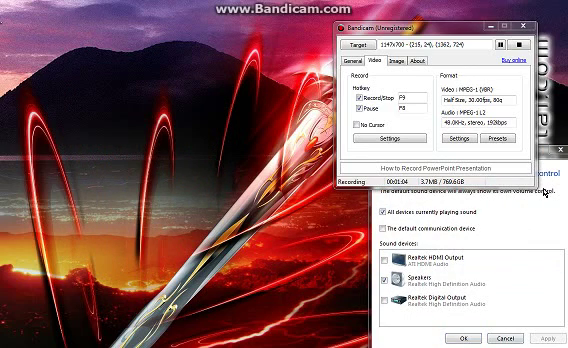
pyautogui.click(560, 148)
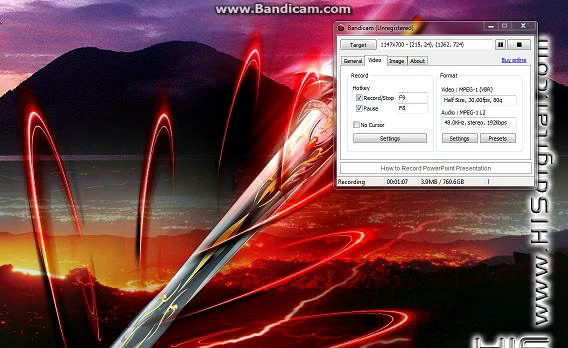
pyautogui.rightClick(472, 347)
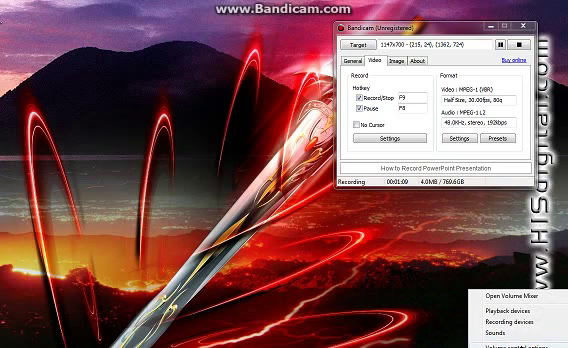
pyautogui.click(525, 295)
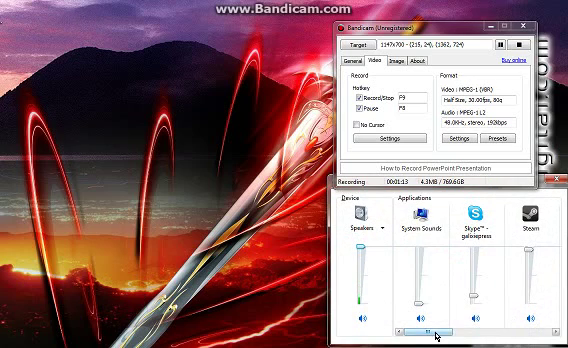
pyautogui.moveTo(437, 333); pyautogui.dragTo(525, 334)
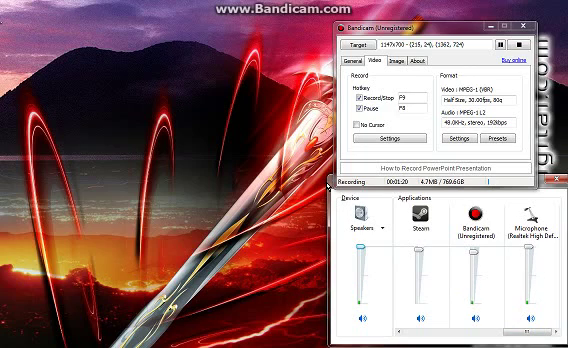
# Close the Volume Mixer and drag the Bandicam window toward the centre-left.
pyautogui.click(556, 180)
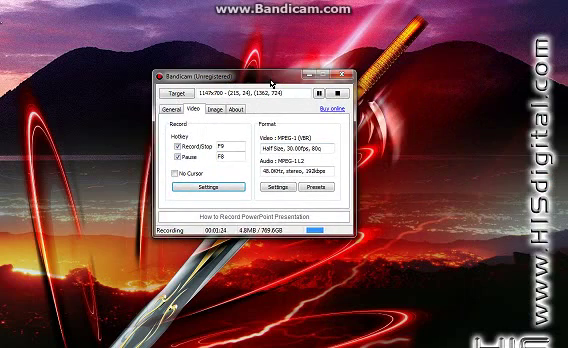
pyautogui.moveTo(457, 36); pyautogui.dragTo(273, 85)
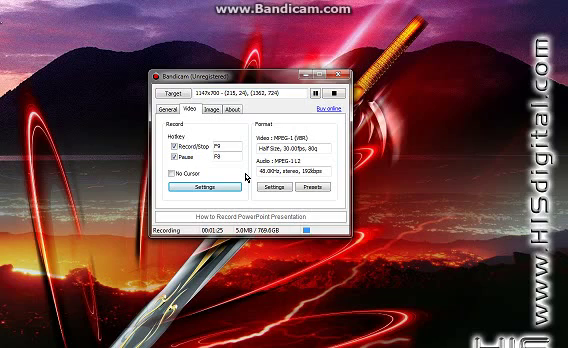